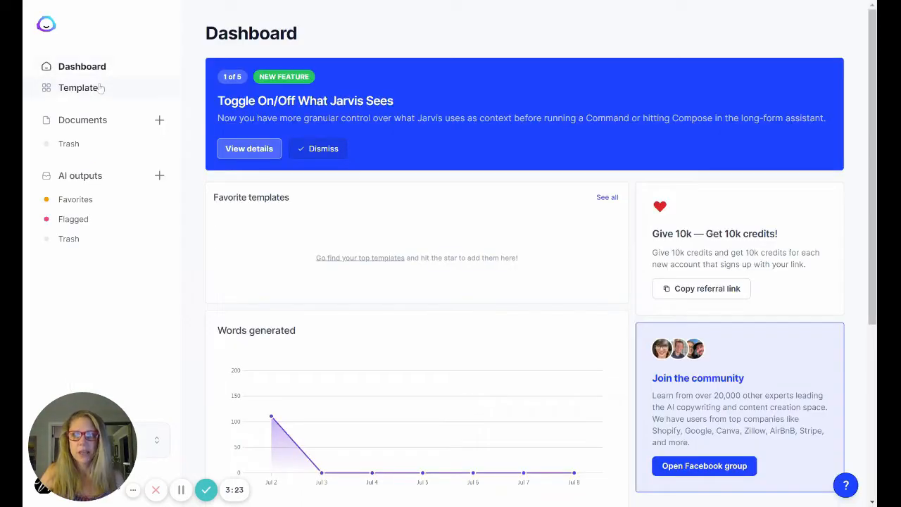
Step: Browse the full template library, examining the available content types from the marketing frameworks to the beta templates
{"action": "left_click", "coordinate": [100, 88]}
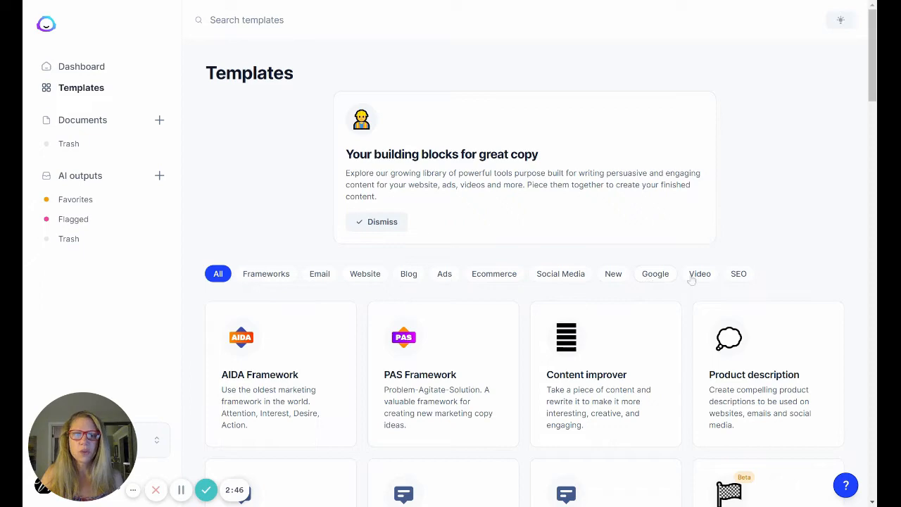
{"action": "scroll", "coordinate": [593, 285], "scroll_direction": "down", "scroll_amount": 8}
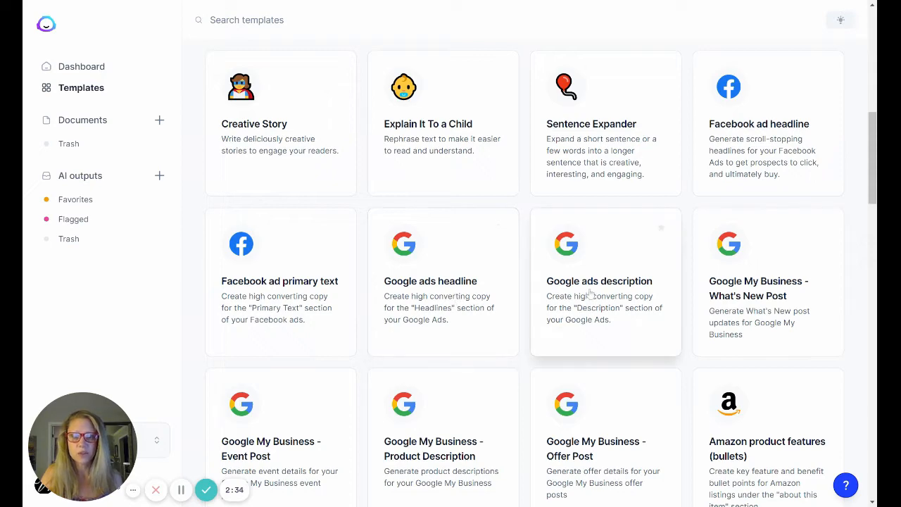
{"action": "scroll", "coordinate": [588, 292], "scroll_direction": "down", "scroll_amount": 4}
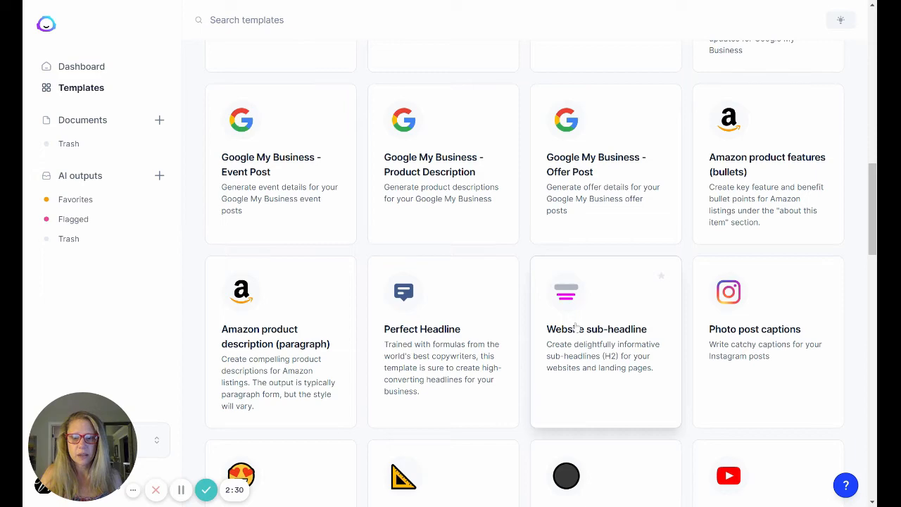
{"action": "scroll", "coordinate": [577, 326], "scroll_direction": "down", "scroll_amount": 3}
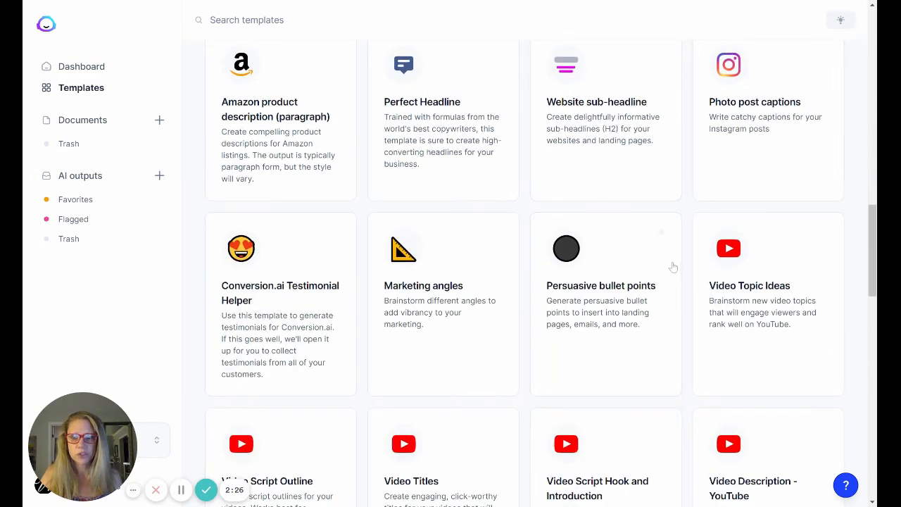
{"action": "scroll", "coordinate": [661, 285], "scroll_direction": "down", "scroll_amount": 2}
{"action": "scroll", "coordinate": [662, 285], "scroll_direction": "down", "scroll_amount": 6}
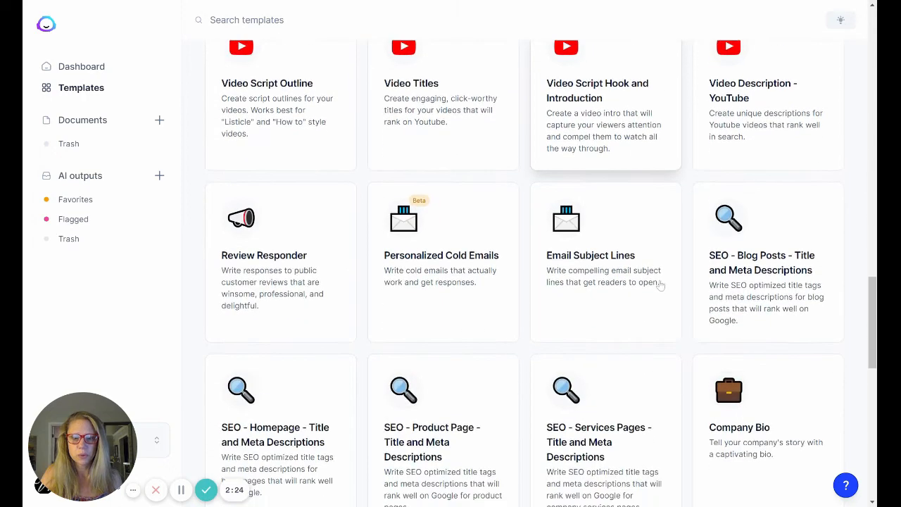
{"action": "scroll", "coordinate": [661, 285], "scroll_direction": "down", "scroll_amount": 5}
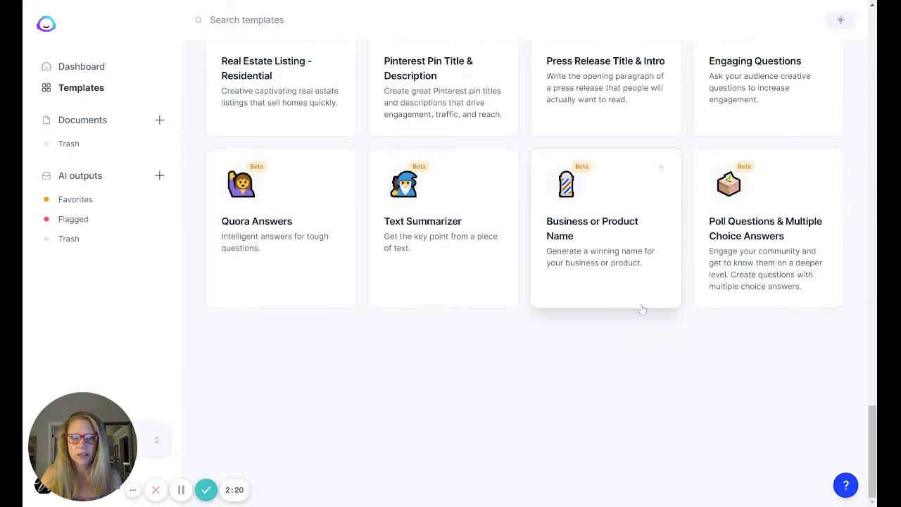
{"action": "scroll", "coordinate": [641, 308], "scroll_direction": "up", "scroll_amount": 15}
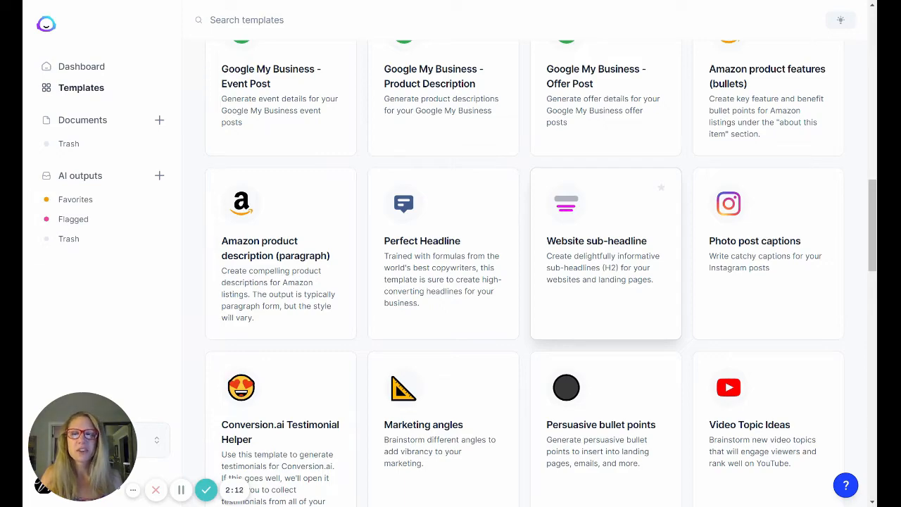
{"action": "scroll", "coordinate": [591, 302], "scroll_direction": "up", "scroll_amount": 10}
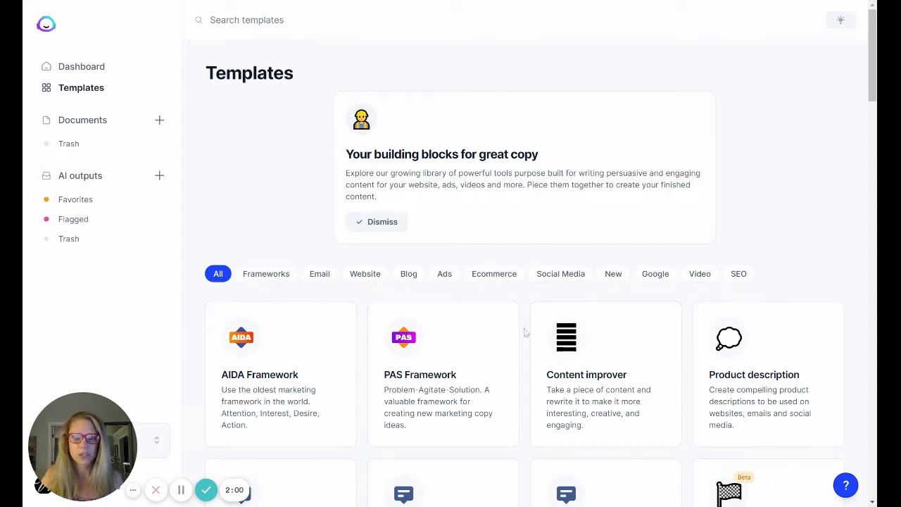
{"action": "scroll", "coordinate": [276, 289], "scroll_direction": "down", "scroll_amount": 3}
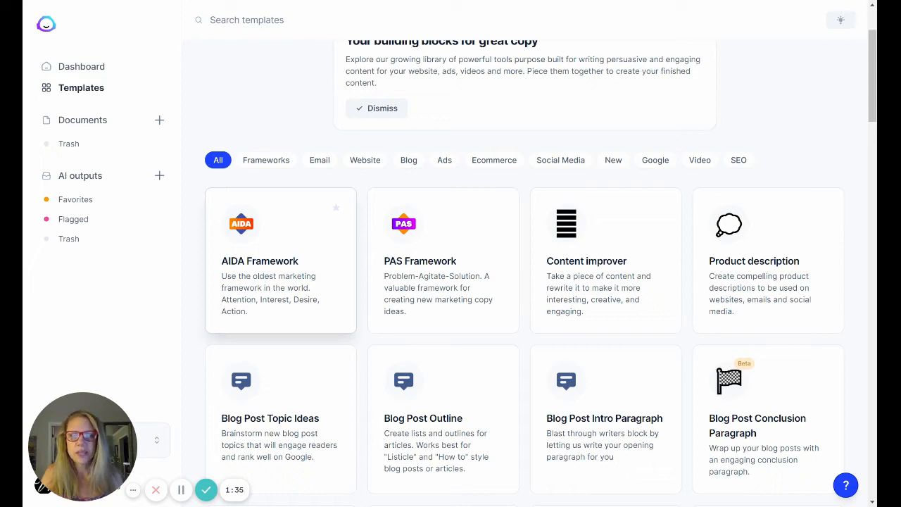
Step: Open the AIDA Framework template and replace the company/product name with "kenkay marketing"
{"action": "left_click", "coordinate": [278, 289]}
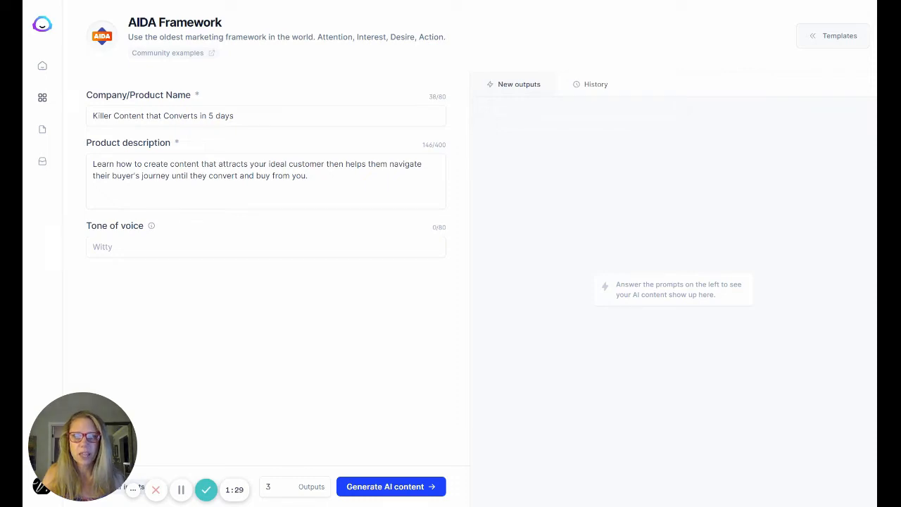
{"action": "left_click", "coordinate": [235, 115]}
{"action": "left_click_drag", "start_coordinate": [235, 115], "coordinate": [92, 115]}
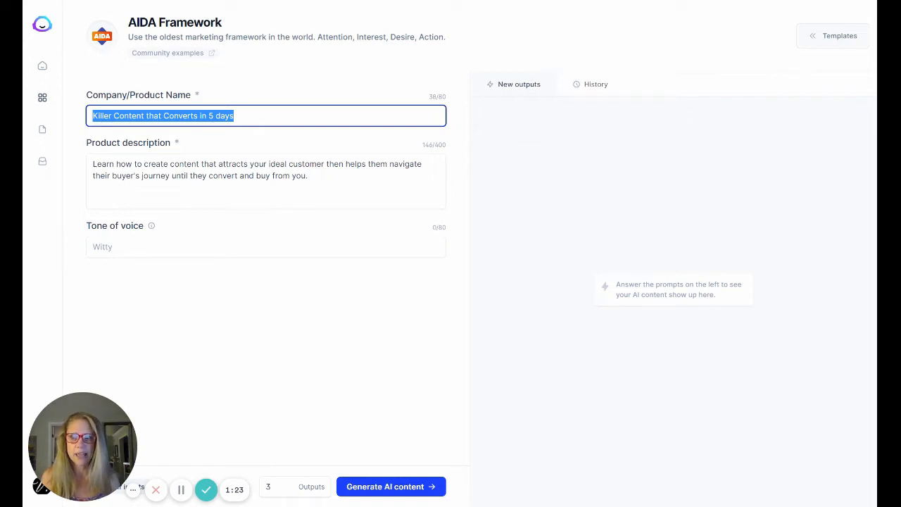
{"action": "type", "text": "kenkay marketing"}
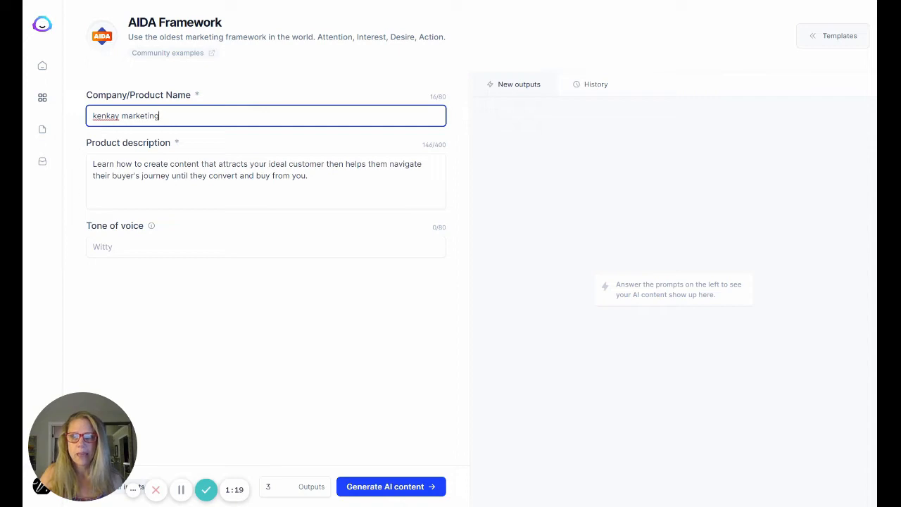
Step: Replace the product description with "I help entrepreneurs and small business owners increase sales by creating high converting content."
{"action": "left_click_drag", "start_coordinate": [309, 176], "coordinate": [91, 163]}
{"action": "key", "text": "BackSpace"}
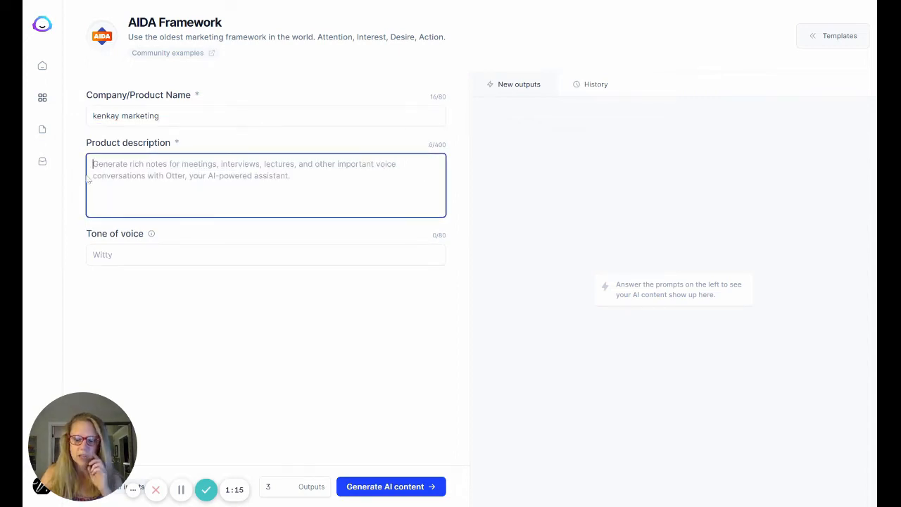
{"action": "type", "text": "I help en"}
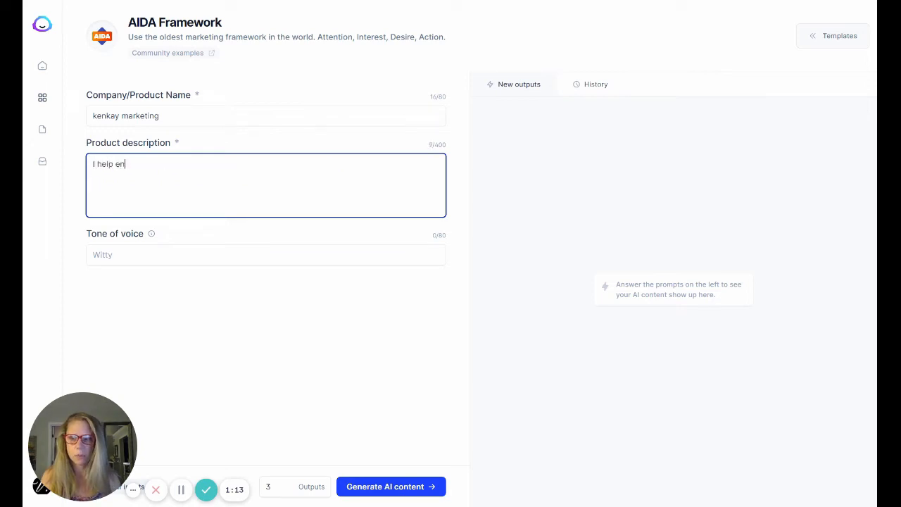
{"action": "type", "text": "trepreneurs and small"}
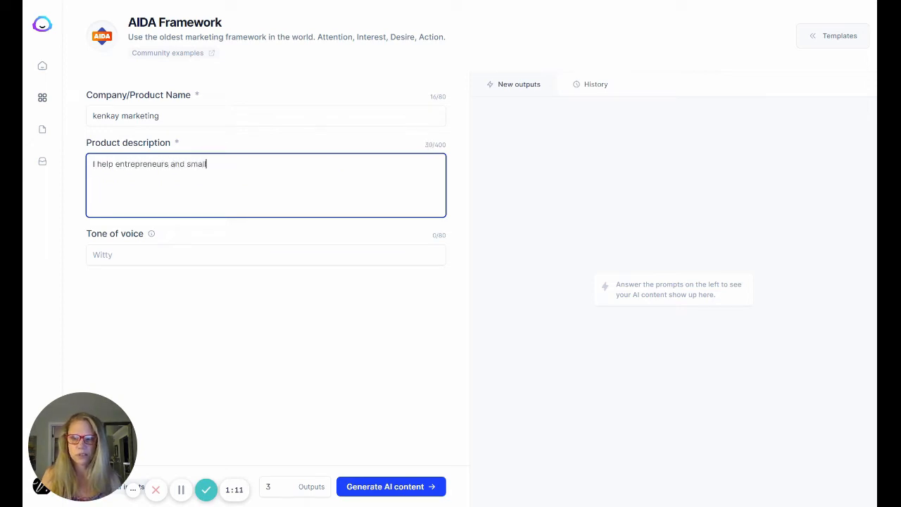
{"action": "type", "text": " business owners "}
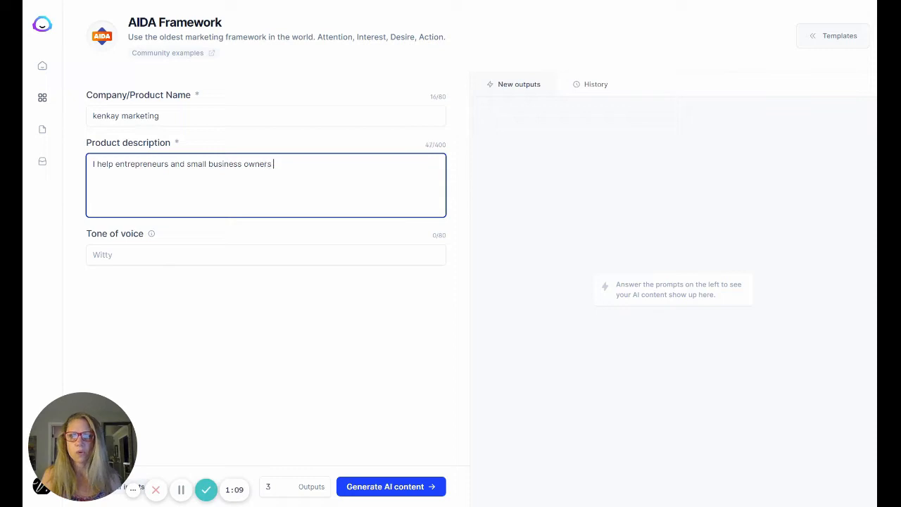
{"action": "type", "text": "increase sales throu"}
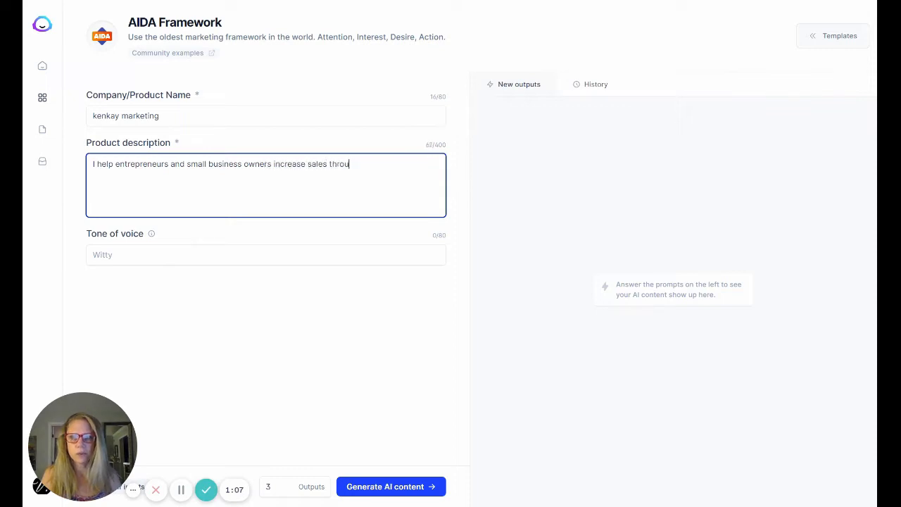
{"action": "key", "text": "BackSpace"}
{"action": "key", "text": "BackSpace"}
{"action": "key", "text": "BackSpace"}
{"action": "key", "text": "BackSpace"}
{"action": "key", "text": "BackSpace"}
{"action": "type", "text": "by creating high conv"}
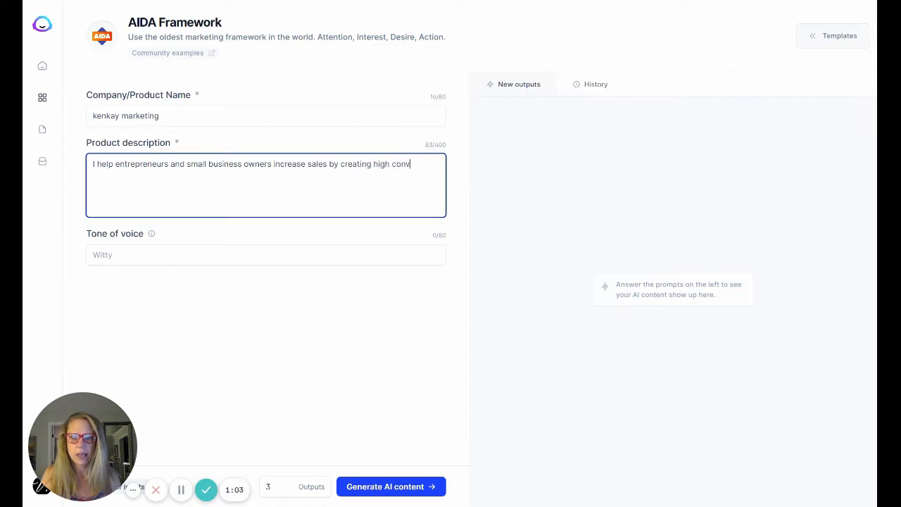
{"action": "type", "text": "erting content"}
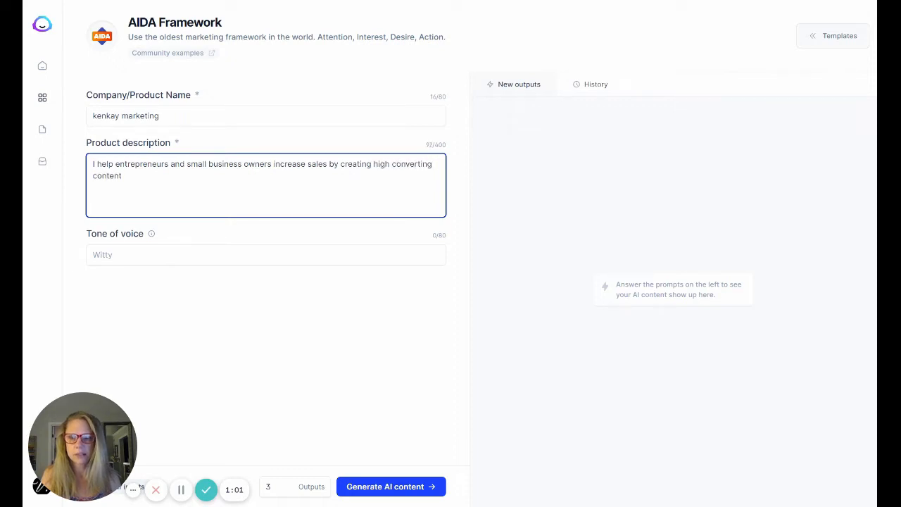
{"action": "type", "text": "."}
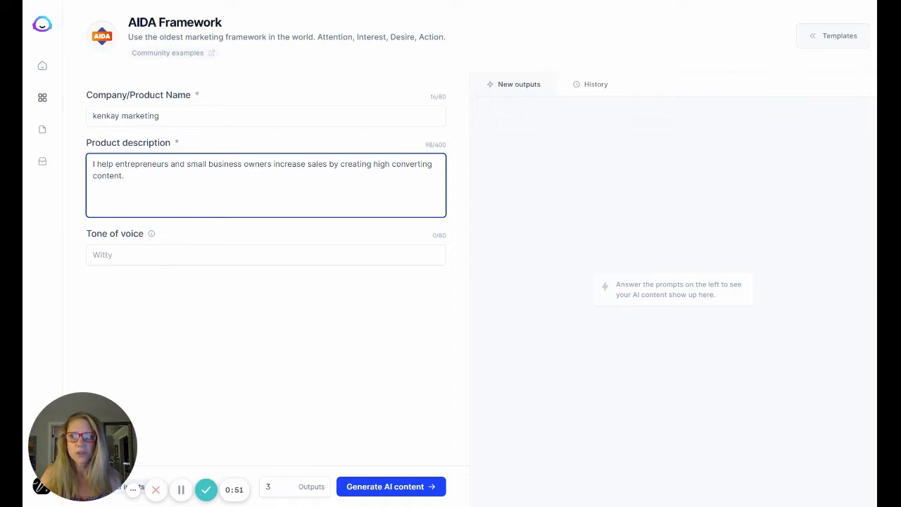
Step: Set the tone of voice for the AIDA copy to "friendly"
{"action": "mouse_move", "coordinate": [152, 238]}
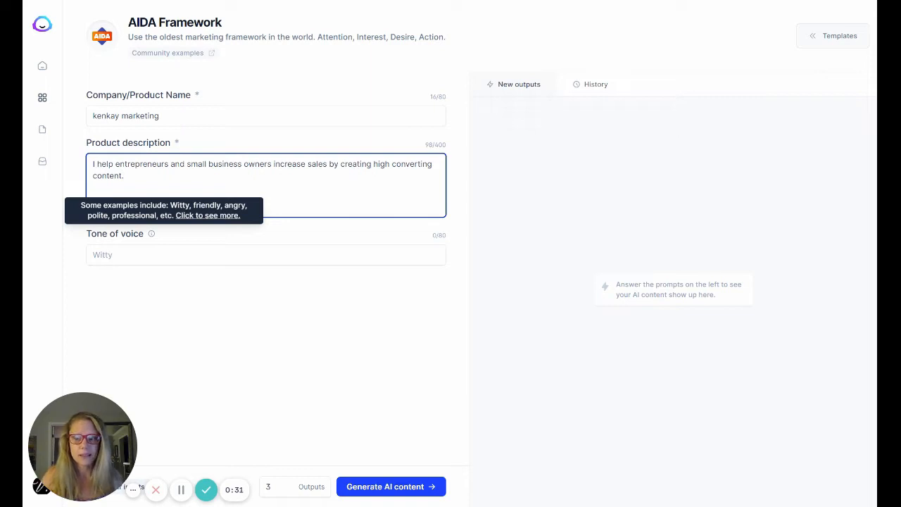
{"action": "left_click", "coordinate": [211, 254]}
{"action": "type", "text": "friendly"}
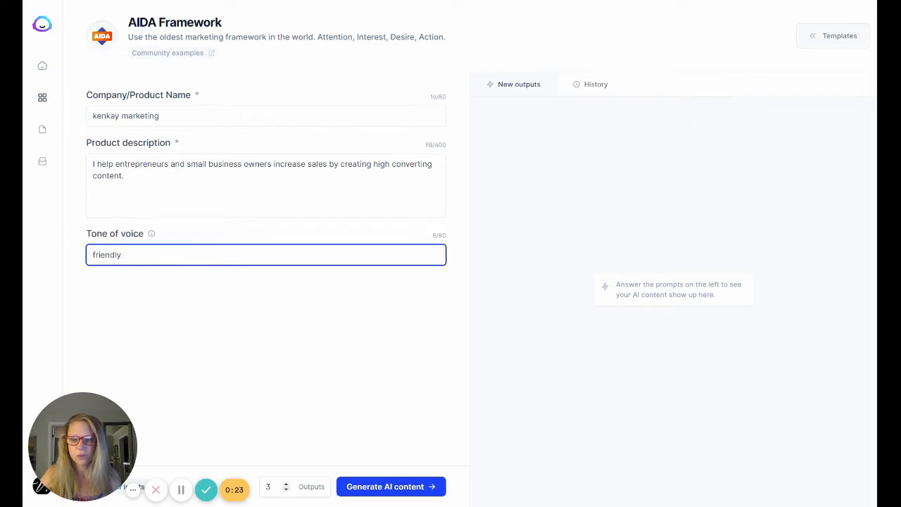
Step: Set the number of outputs to 2 and generate the AIDA content
{"action": "left_click", "coordinate": [286, 490]}
{"action": "left_click", "coordinate": [286, 491]}
{"action": "left_click", "coordinate": [285, 484]}
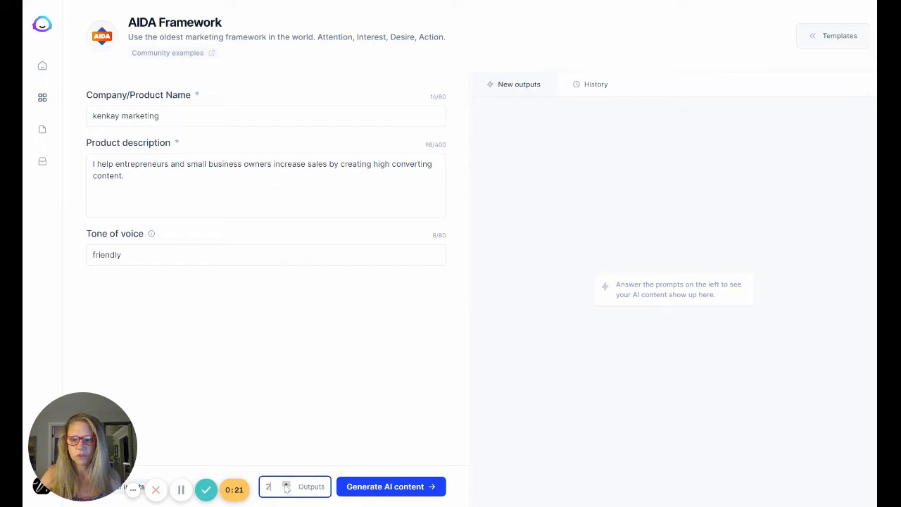
{"action": "left_click", "coordinate": [398, 487]}
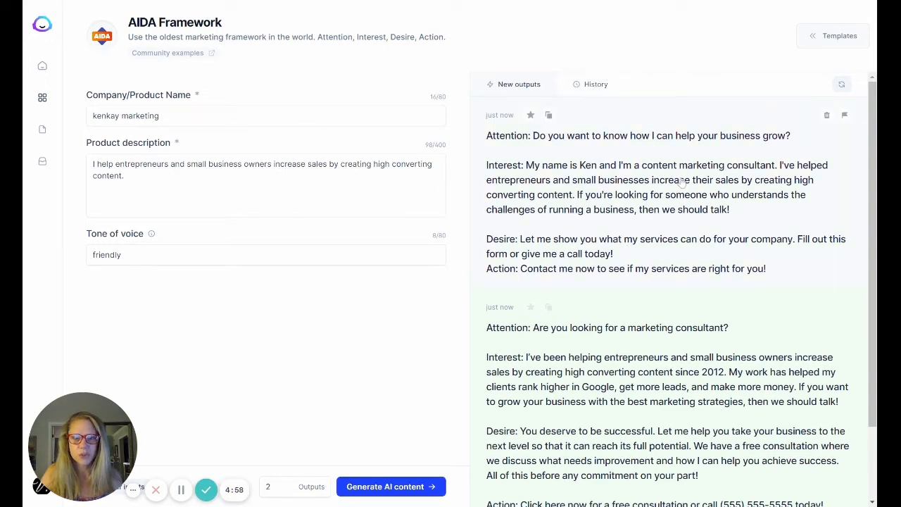
Step: Read through both generated AIDA outputs, opening the first one on its own to examine its editable text
{"action": "scroll", "coordinate": [679, 181], "scroll_direction": "down", "scroll_amount": 1}
{"action": "scroll", "coordinate": [685, 235], "scroll_direction": "up", "scroll_amount": 1}
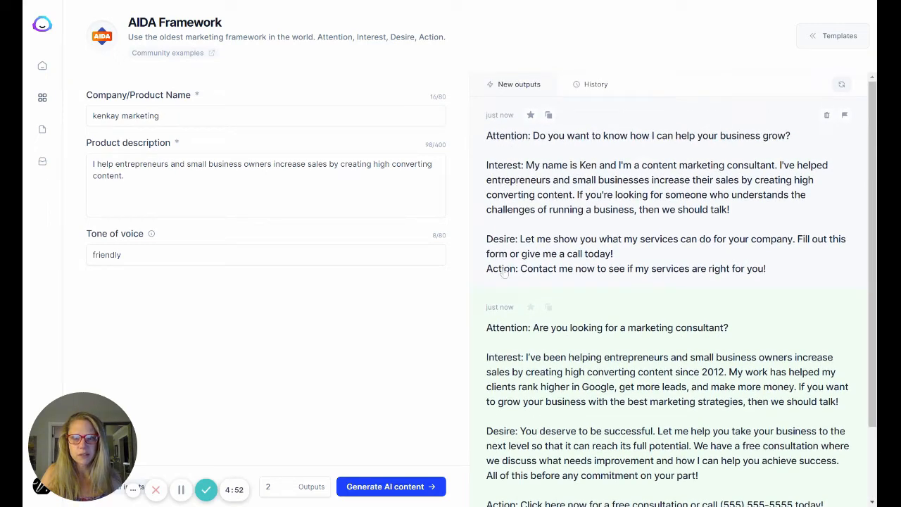
{"action": "scroll", "coordinate": [619, 285], "scroll_direction": "down", "scroll_amount": 2}
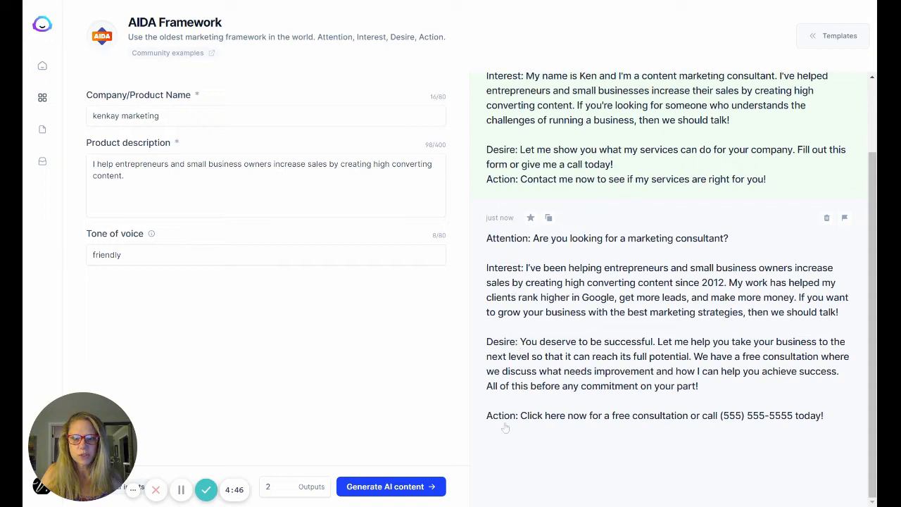
{"action": "scroll", "coordinate": [630, 356], "scroll_direction": "up", "scroll_amount": 1}
{"action": "scroll", "coordinate": [631, 357], "scroll_direction": "up", "scroll_amount": 2}
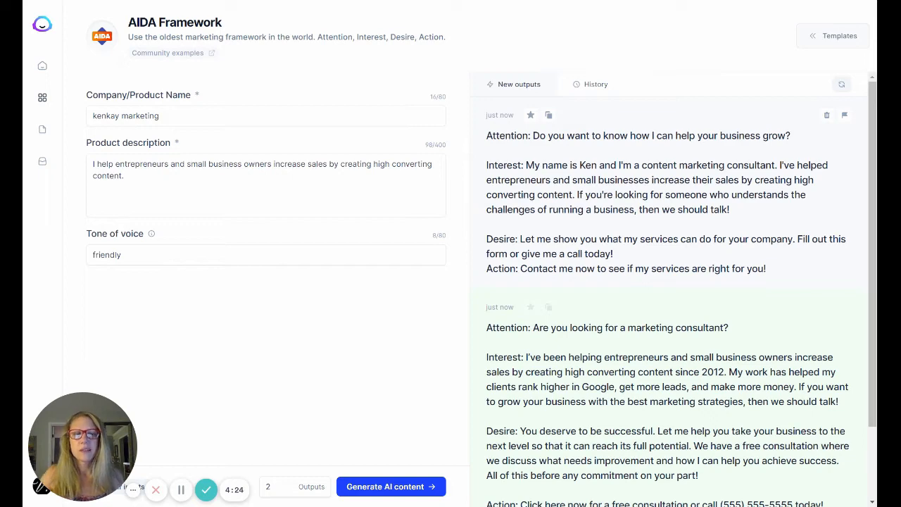
{"action": "left_click", "coordinate": [669, 244]}
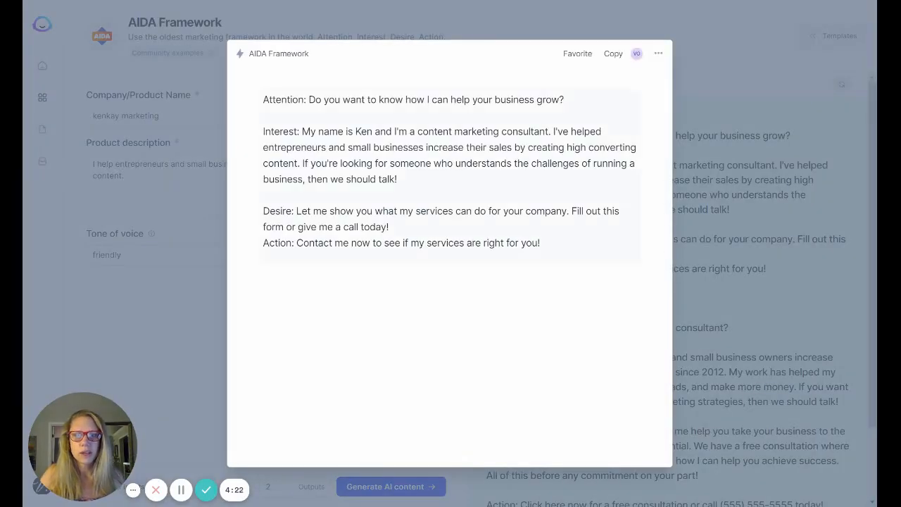
{"action": "left_click_drag", "start_coordinate": [287, 99], "coordinate": [539, 243]}
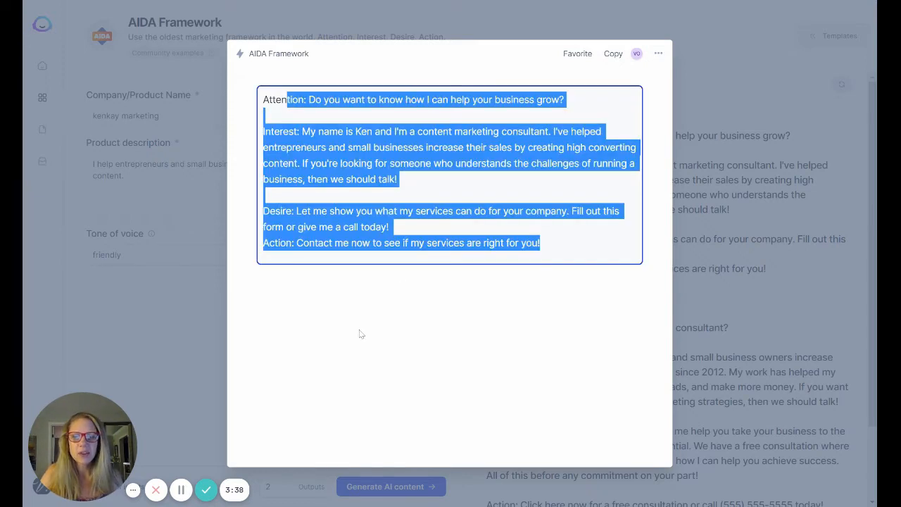
{"action": "left_click", "coordinate": [735, 68]}
{"action": "scroll", "coordinate": [755, 180], "scroll_direction": "down", "scroll_amount": 2}
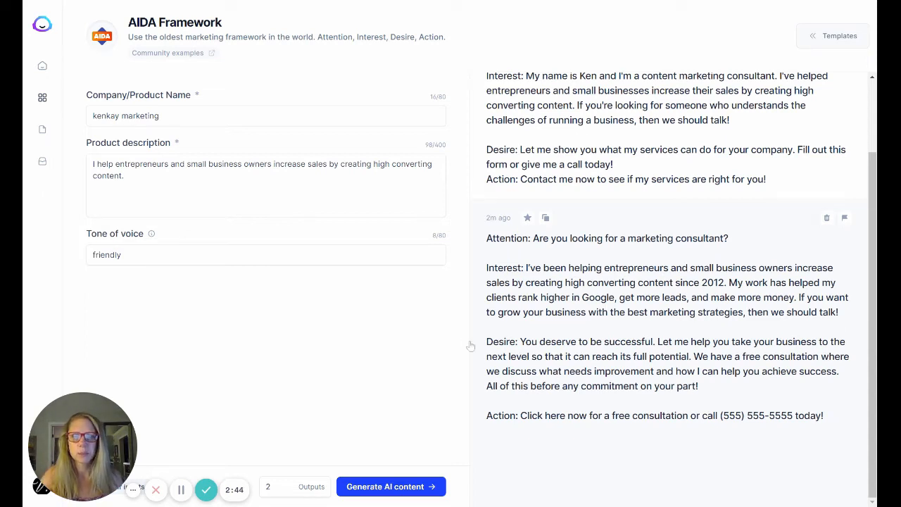
Step: Open the Video Titles template and describe the video as "How to increase sales using video marketing"
{"action": "left_click", "coordinate": [45, 28]}
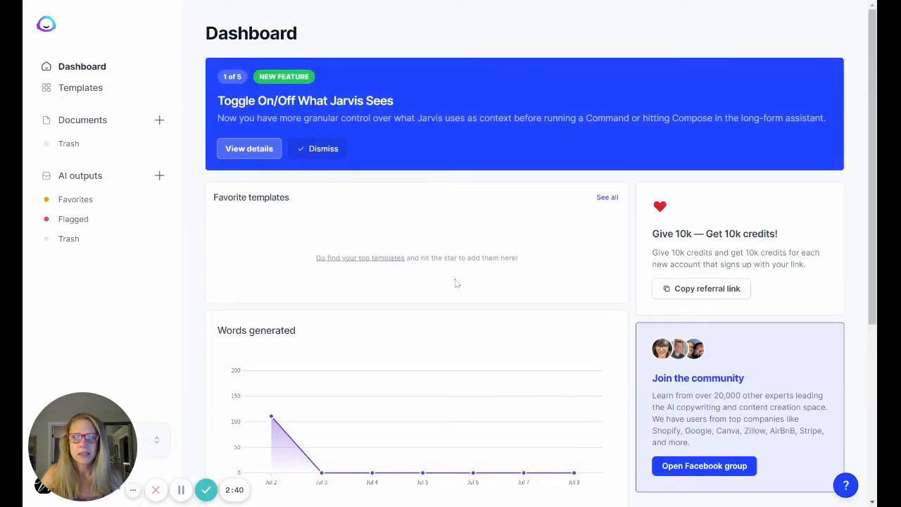
{"action": "left_click", "coordinate": [90, 90]}
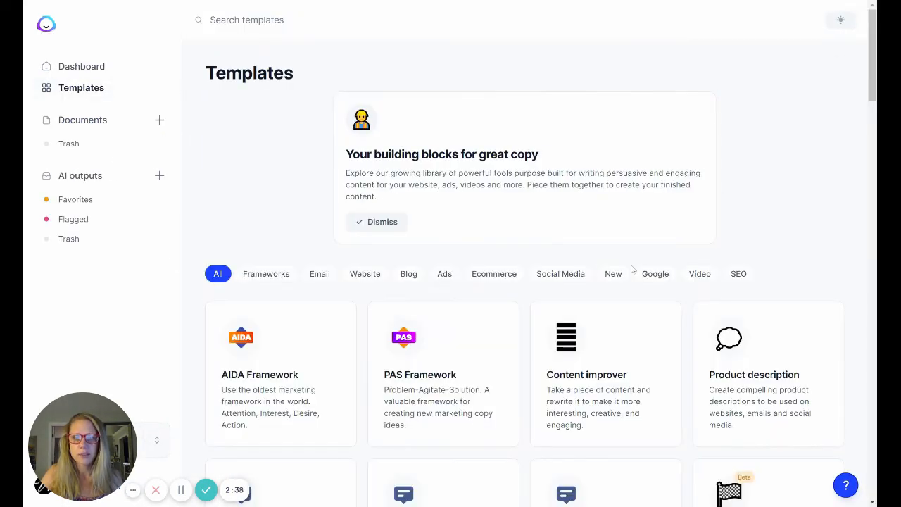
{"action": "scroll", "coordinate": [436, 285], "scroll_direction": "down", "scroll_amount": 10}
{"action": "left_click", "coordinate": [435, 285]}
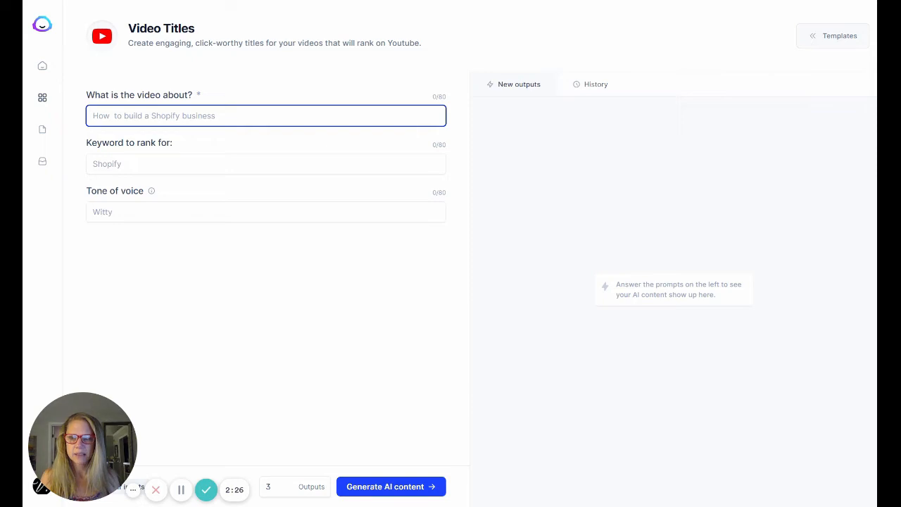
{"action": "type", "text": "How to increase"}
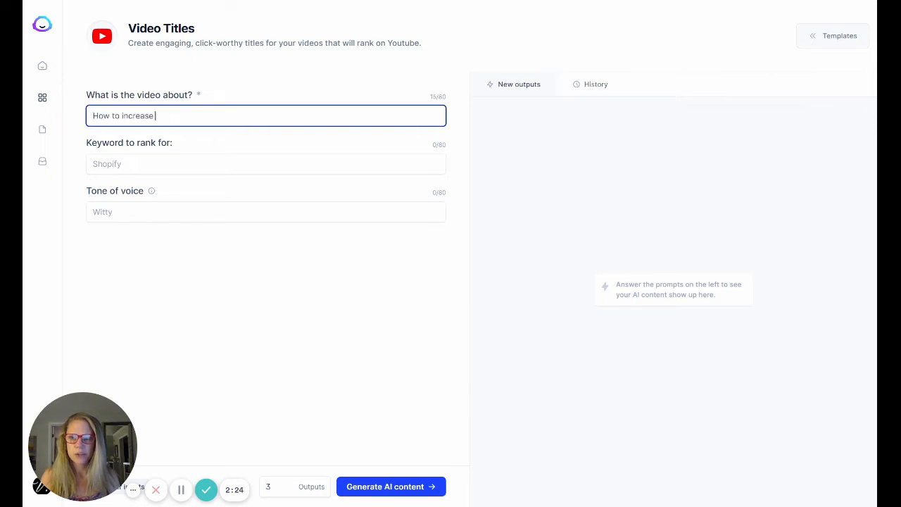
{"action": "type", "text": " sales using video marketing"}
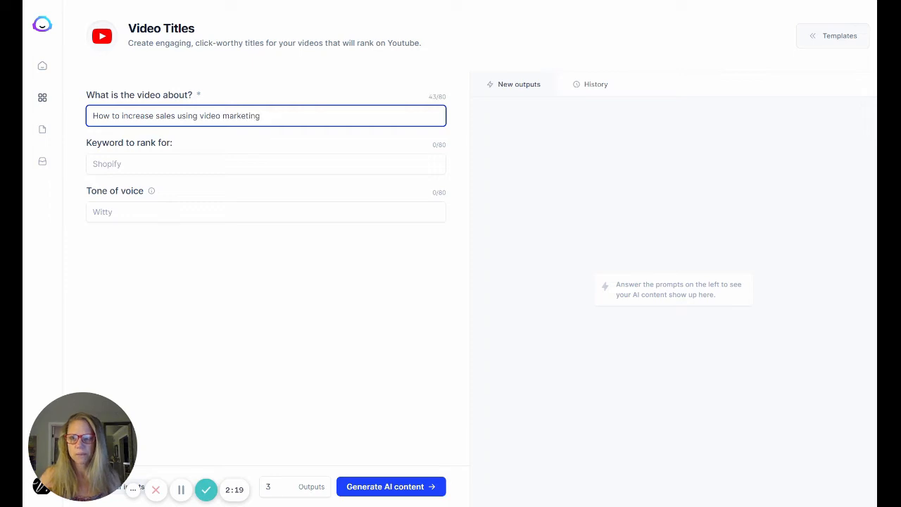
Step: Generate 2 outputs of video titles for the keyword "video marketing" with the tone of voice "friendly"
{"action": "left_click", "coordinate": [266, 164]}
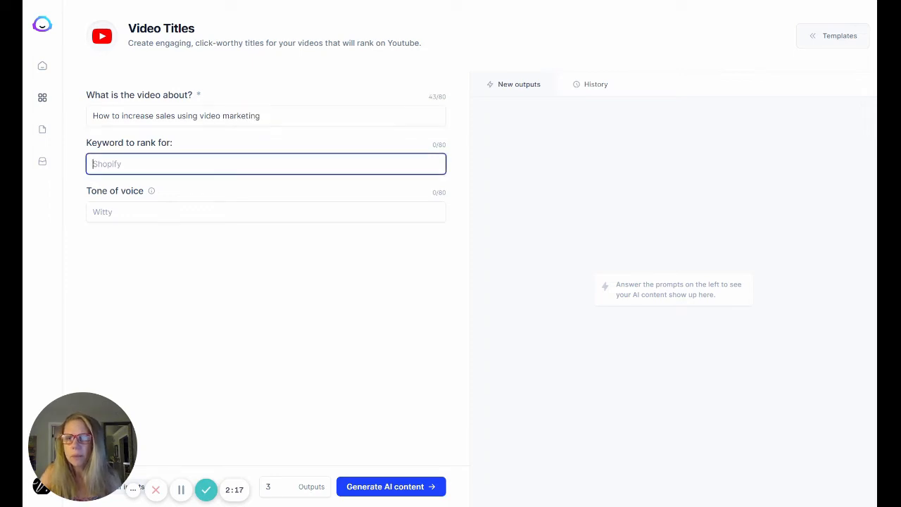
{"action": "type", "text": "v"}
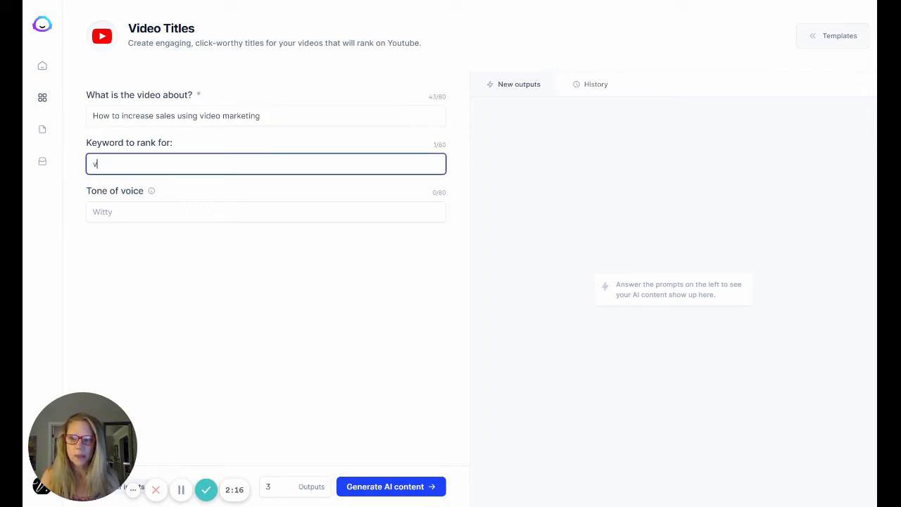
{"action": "type", "text": "ideo marketing"}
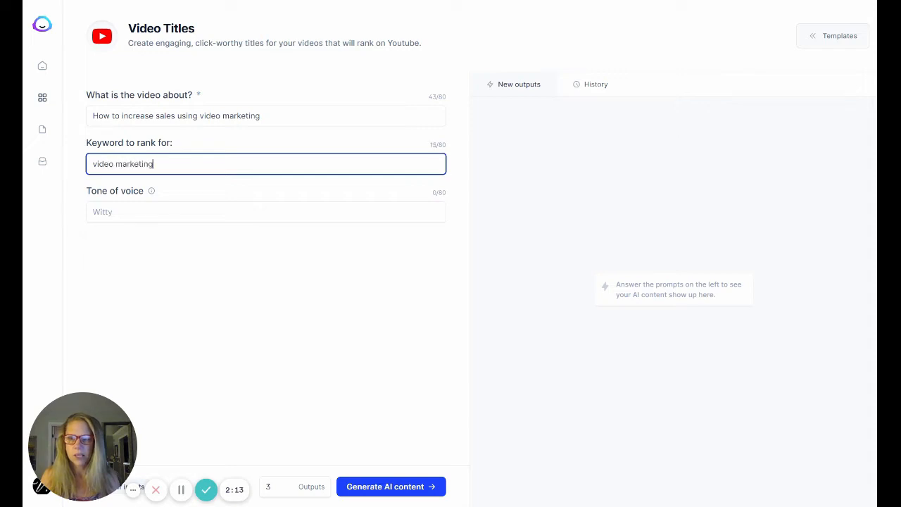
{"action": "left_click", "coordinate": [267, 211]}
{"action": "type", "text": "friendly"}
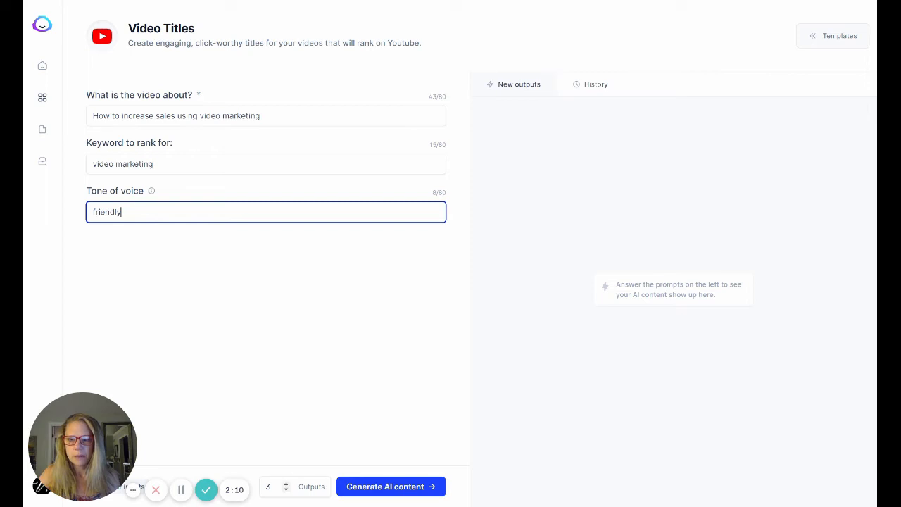
{"action": "left_click", "coordinate": [285, 491]}
{"action": "left_click", "coordinate": [376, 487]}
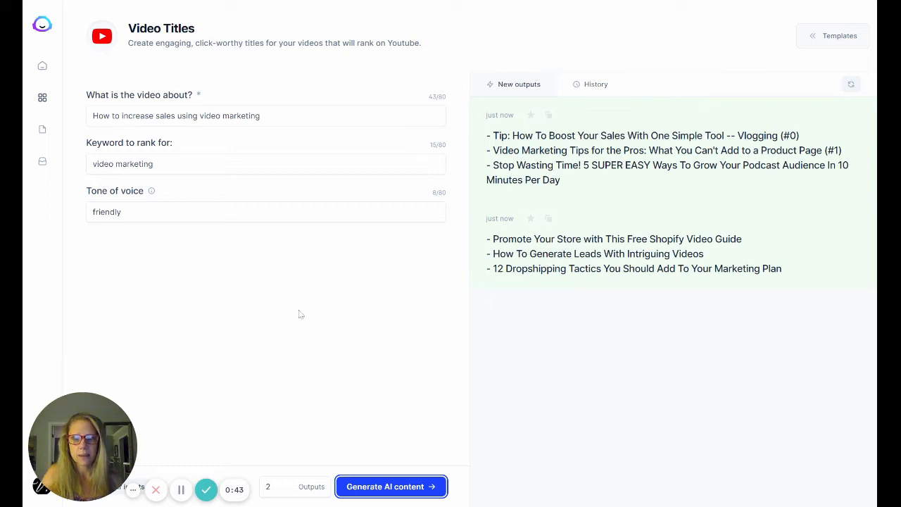
Step: Return to the template library, filter it to Social Media and open the Engaging Questions template
{"action": "left_click", "coordinate": [44, 28]}
{"action": "left_click", "coordinate": [73, 91]}
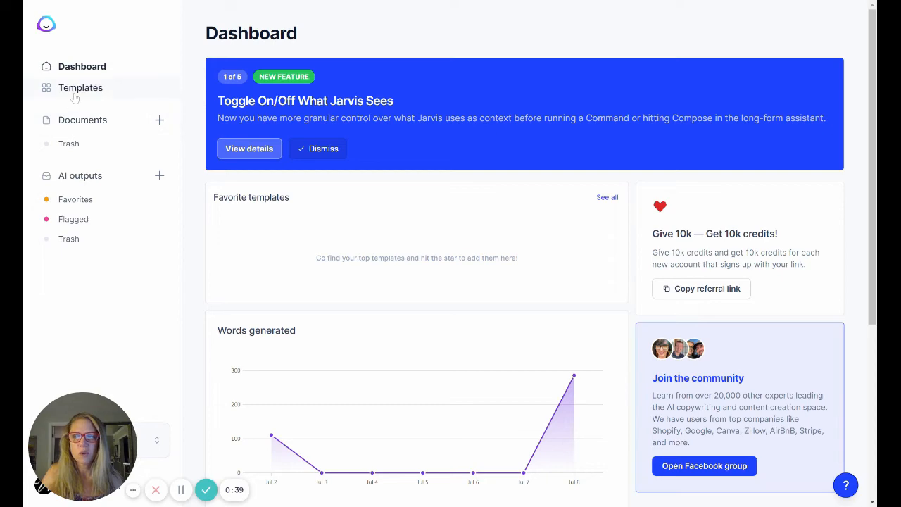
{"action": "scroll", "coordinate": [550, 236], "scroll_direction": "down", "scroll_amount": 3}
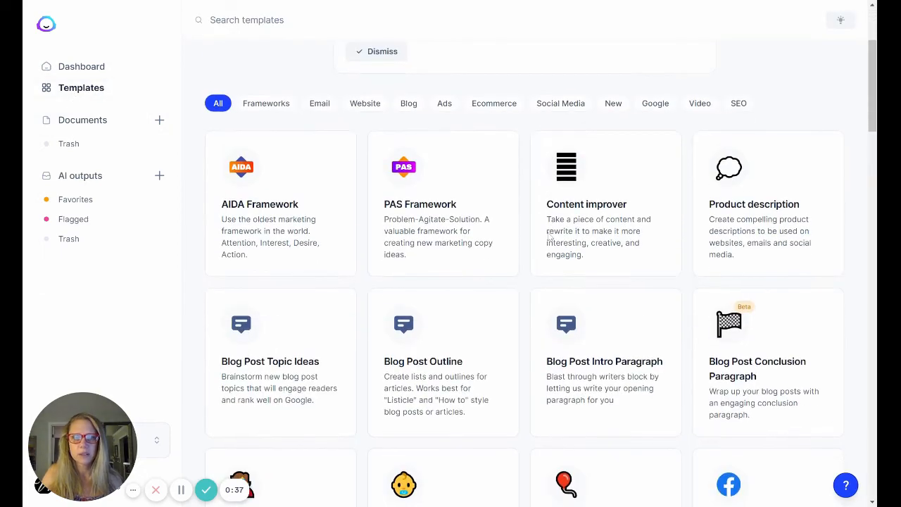
{"action": "left_click", "coordinate": [567, 106]}
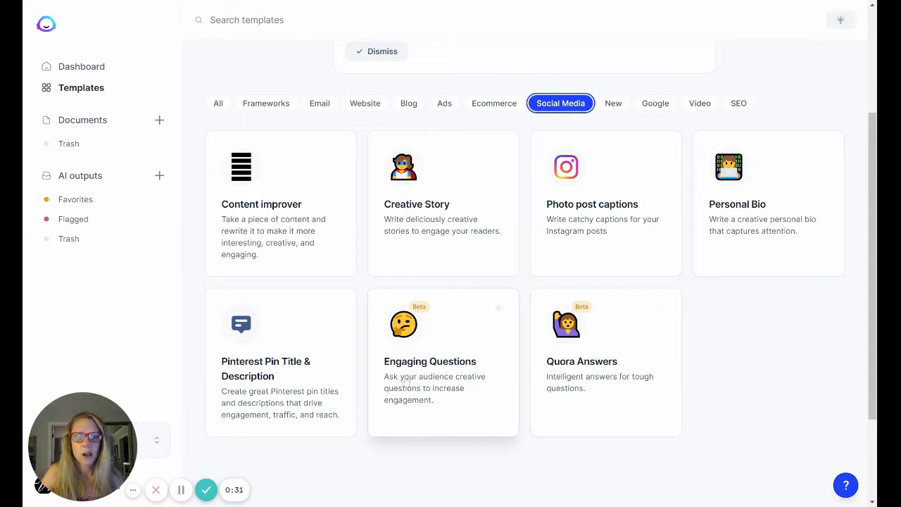
{"action": "left_click", "coordinate": [443, 392]}
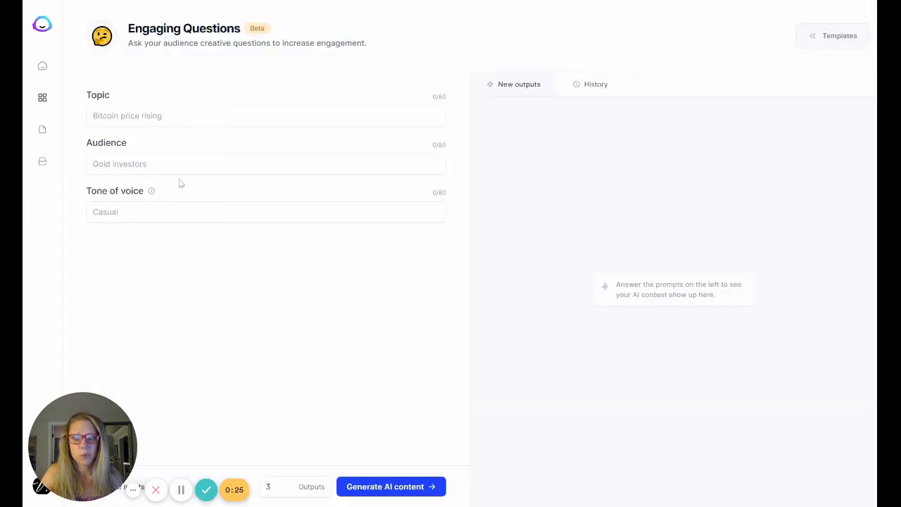
Step: Set the topic of the engaging questions to "video marketing" and the audience to "savvy entrepreneurs"
{"action": "left_click", "coordinate": [169, 117]}
{"action": "type", "text": "video marketing"}
{"action": "left_click", "coordinate": [157, 163]}
{"action": "type", "text": "ent"}
{"action": "key", "text": "BackSpace"}
{"action": "key", "text": "BackSpace"}
{"action": "key", "text": "BackSpace"}
{"action": "type", "text": "savvy entrepreneurs"}
Step: Set the tone of voice to "witty" and generate the engaging questions
{"action": "key", "text": "Tab"}
{"action": "type", "text": "witty"}
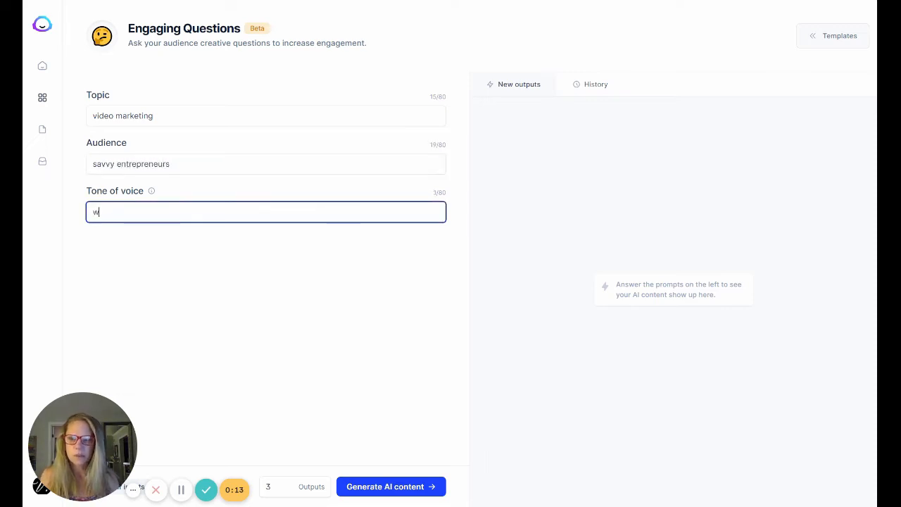
{"action": "left_click", "coordinate": [370, 485]}
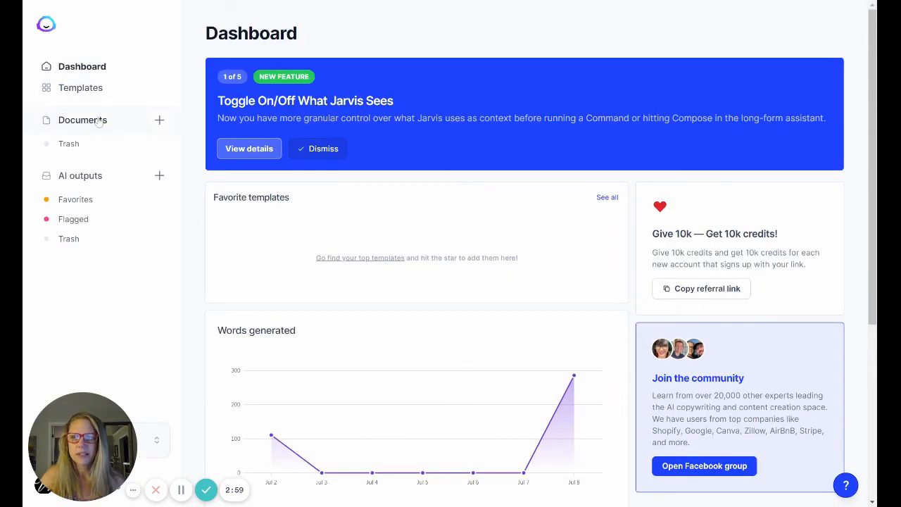
Step: View the Documents section and browse the saved AI outputs through to their last page
{"action": "left_click", "coordinate": [99, 122]}
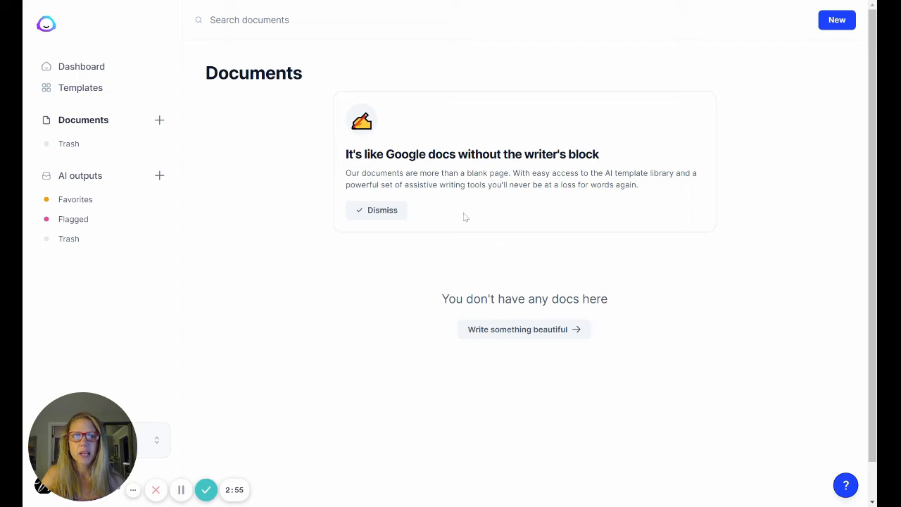
{"action": "left_click", "coordinate": [137, 184]}
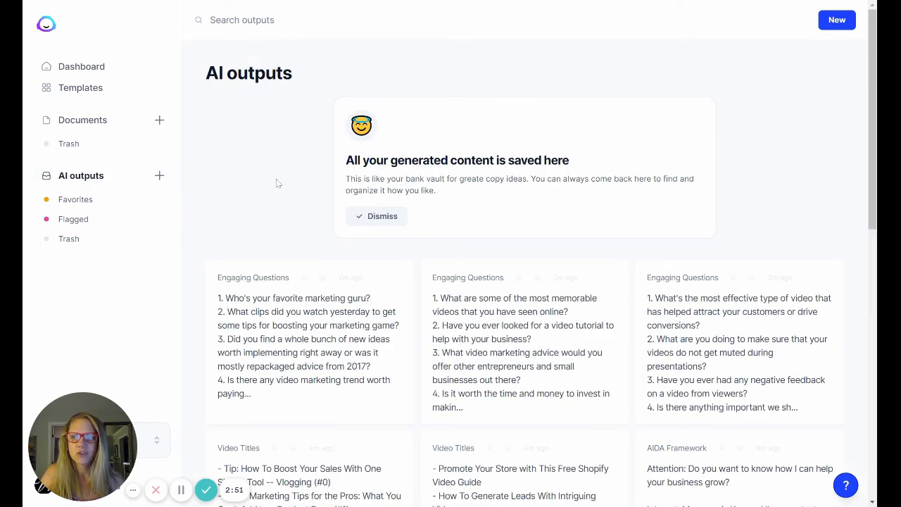
{"action": "scroll", "coordinate": [611, 329], "scroll_direction": "down", "scroll_amount": 9}
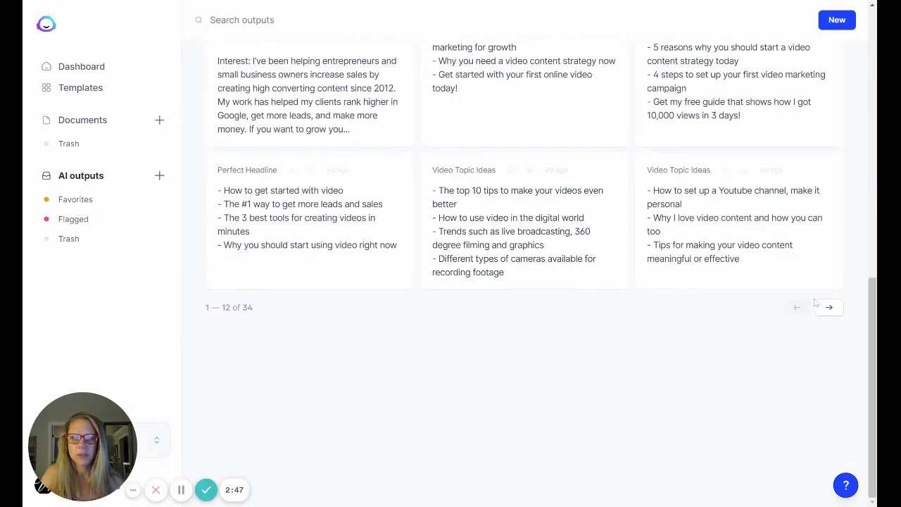
{"action": "left_click", "coordinate": [824, 310]}
{"action": "scroll", "coordinate": [801, 320], "scroll_direction": "down", "scroll_amount": 1}
{"action": "left_click", "coordinate": [829, 308]}
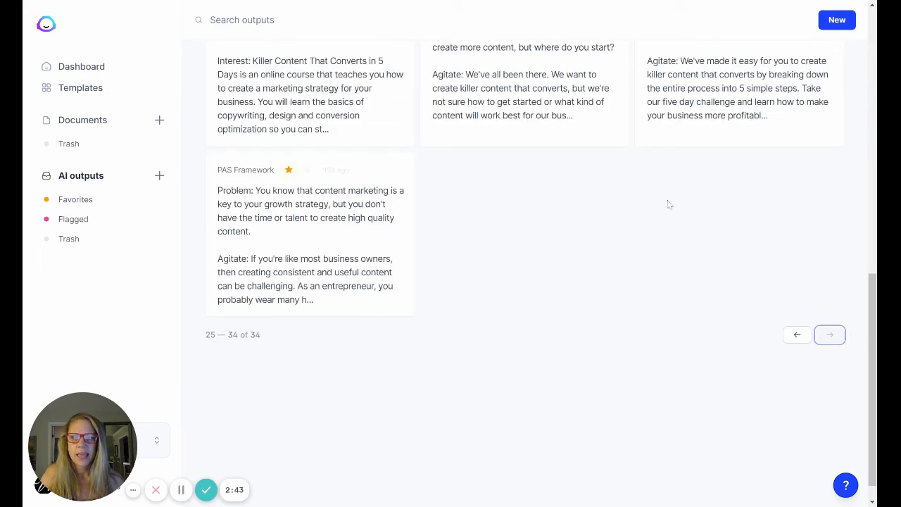
{"action": "scroll", "coordinate": [629, 216], "scroll_direction": "up", "scroll_amount": 4}
{"action": "scroll", "coordinate": [629, 216], "scroll_direction": "up", "scroll_amount": 5}
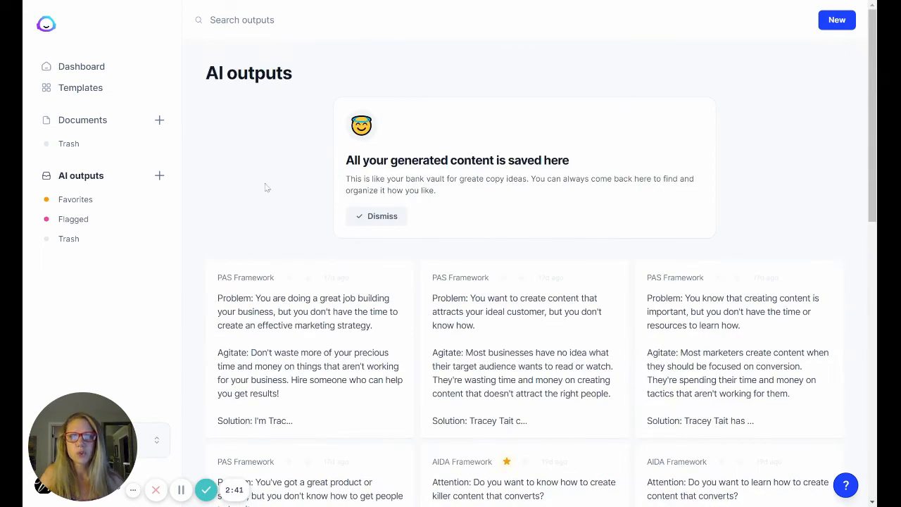
Step: Open the PAS Framework template to examine its company name, product description and tone fields, and return to the dashboard
{"action": "left_click", "coordinate": [98, 72]}
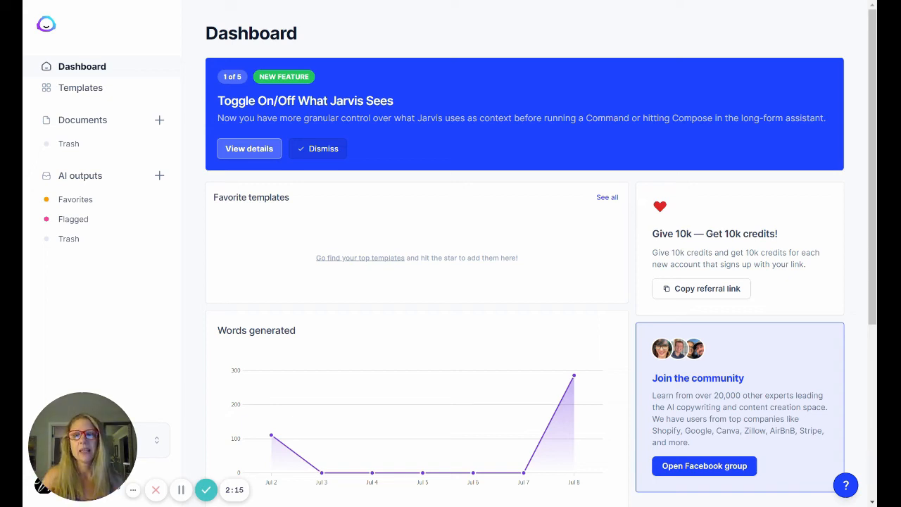
{"action": "left_click", "coordinate": [88, 89]}
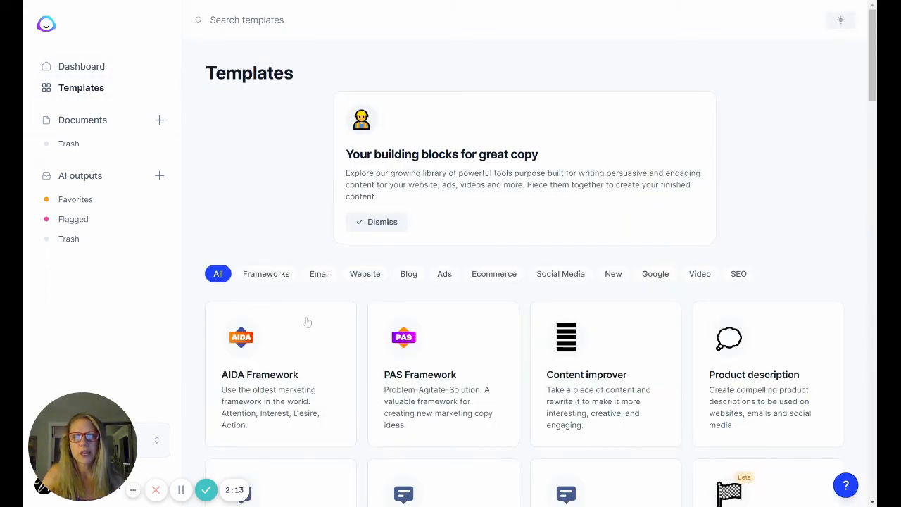
{"action": "left_click", "coordinate": [462, 383]}
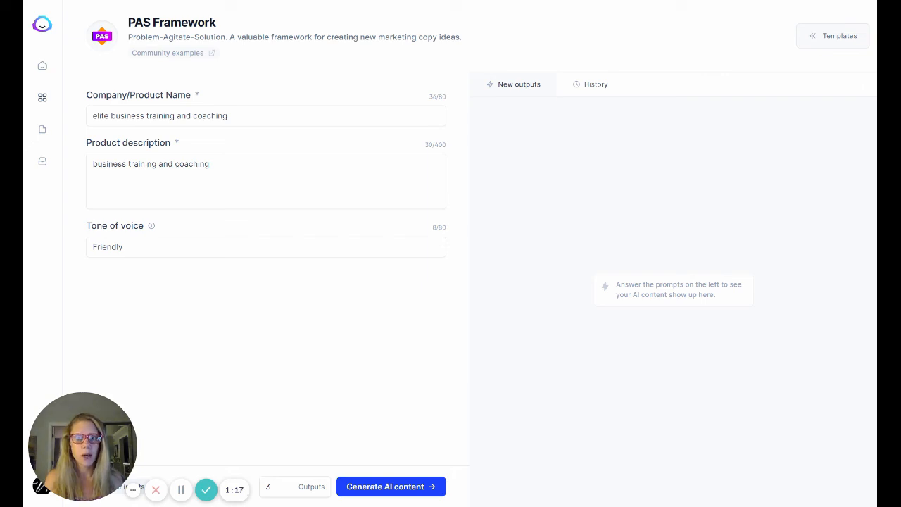
{"action": "left_click", "coordinate": [46, 26]}
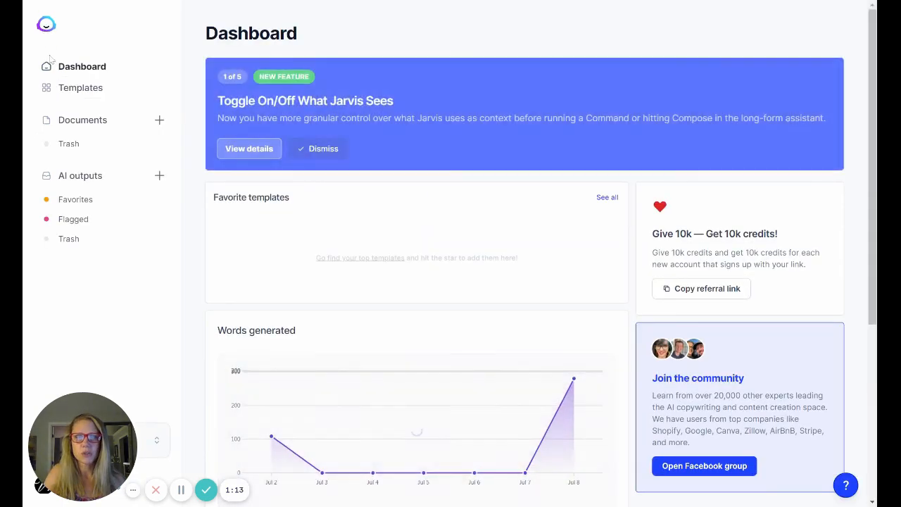